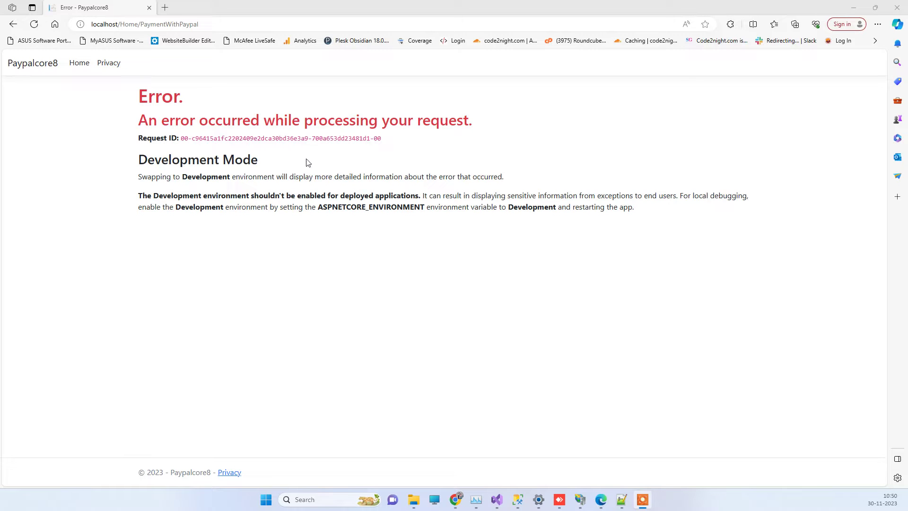
- Highlight the error heading on the browser's error page and briefly check IIS Manager
click(190, 108)
drag(190, 108, 478, 124)
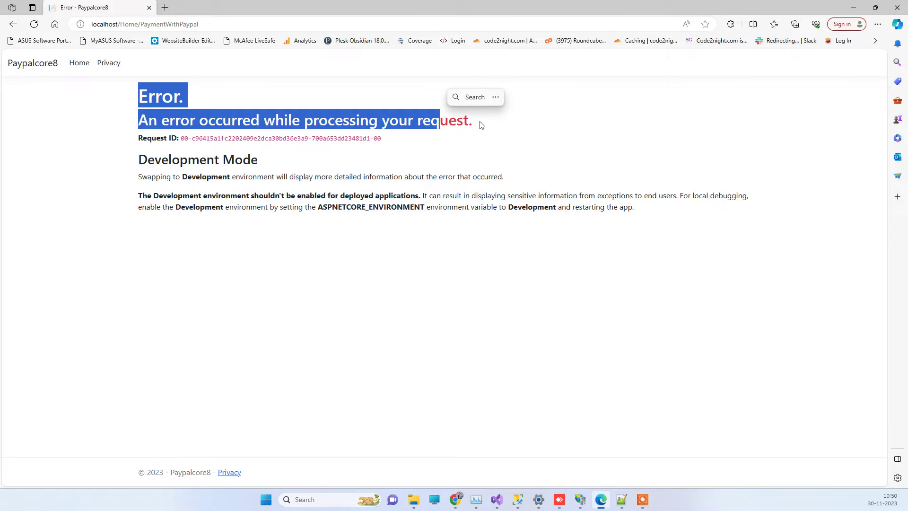
click(490, 127)
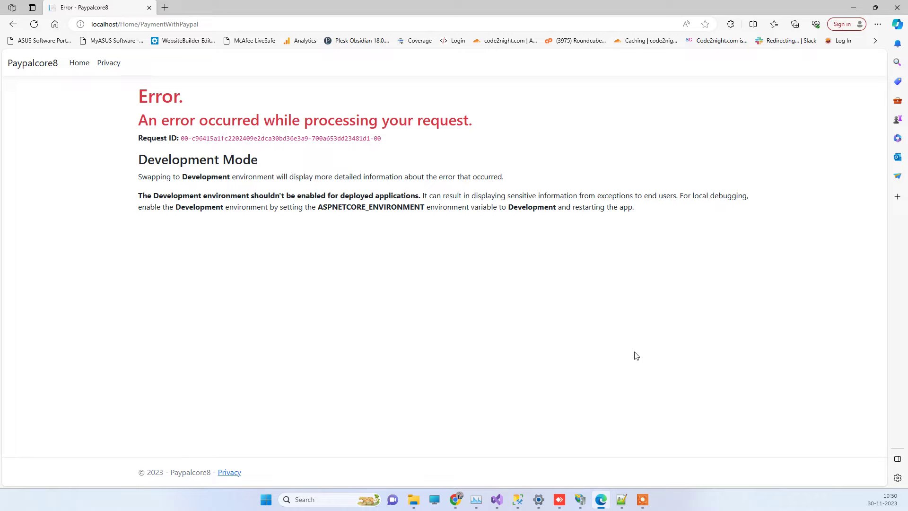
click(581, 500)
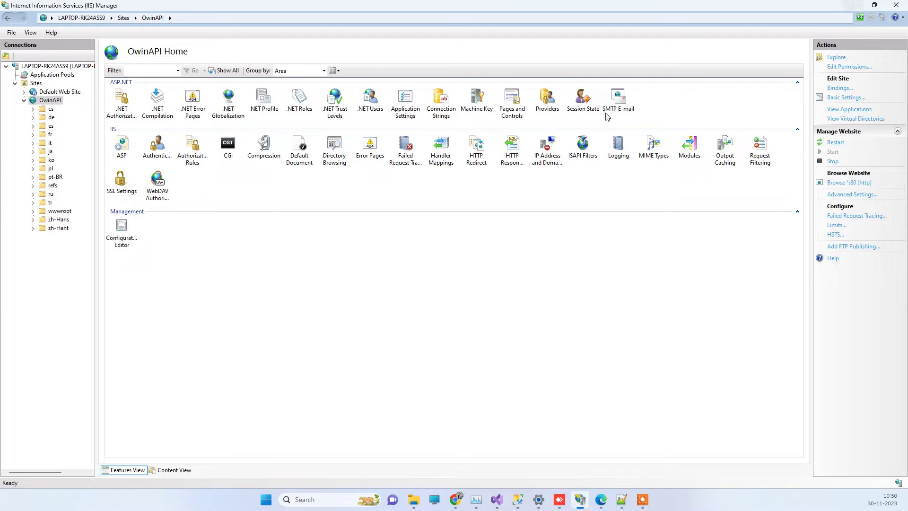
key(alt+Tab)
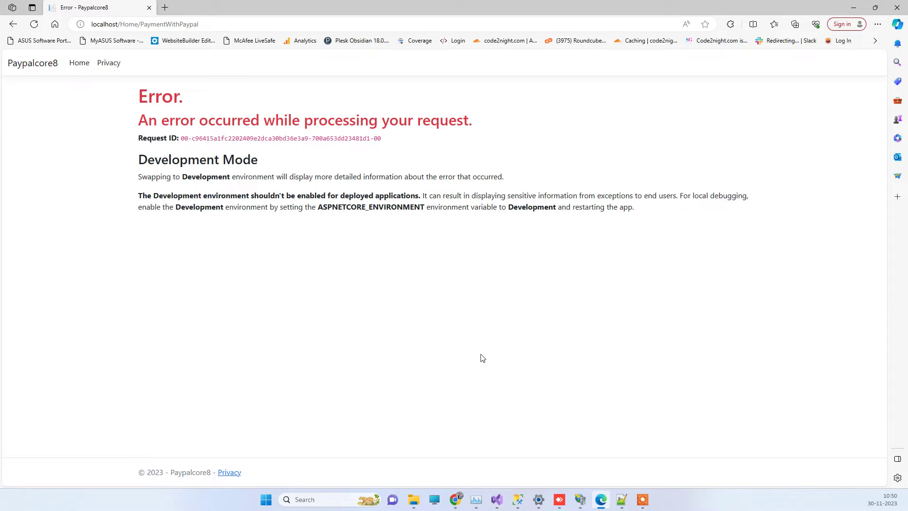
- Open the PaypalCore8 folder window and scroll the file list down to web.config
click(414, 497)
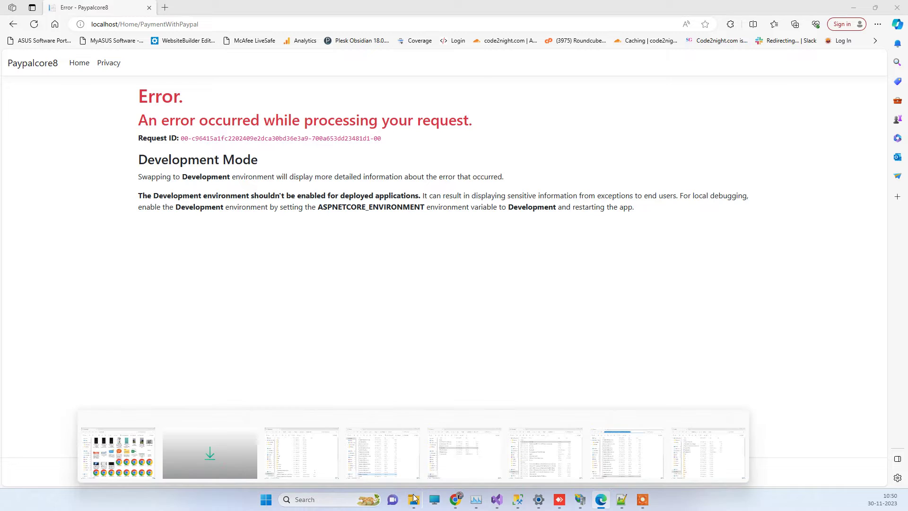
click(414, 497)
click(415, 497)
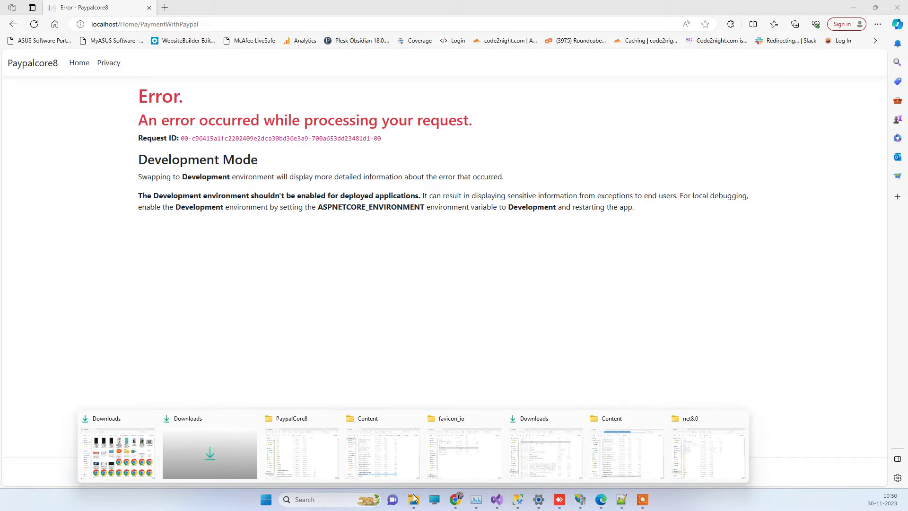
click(276, 446)
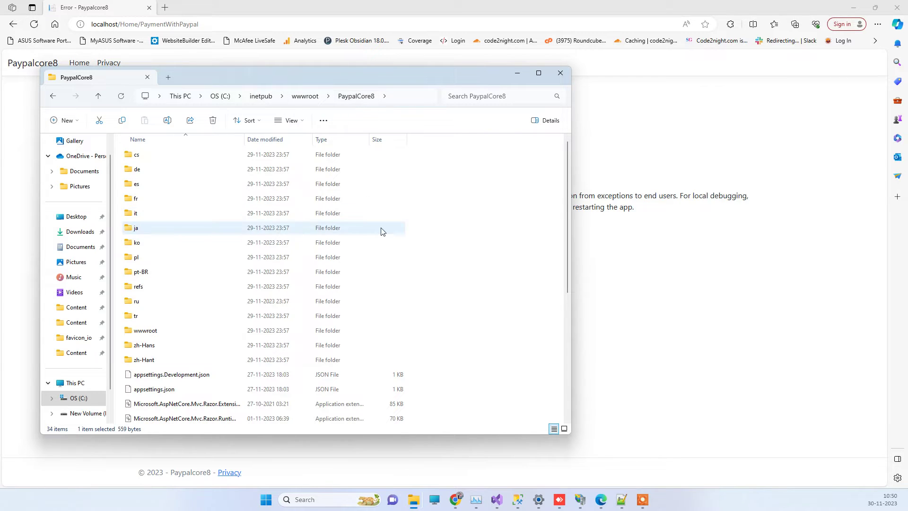
scroll(387, 230, down, 1)
scroll(430, 279, down, 5)
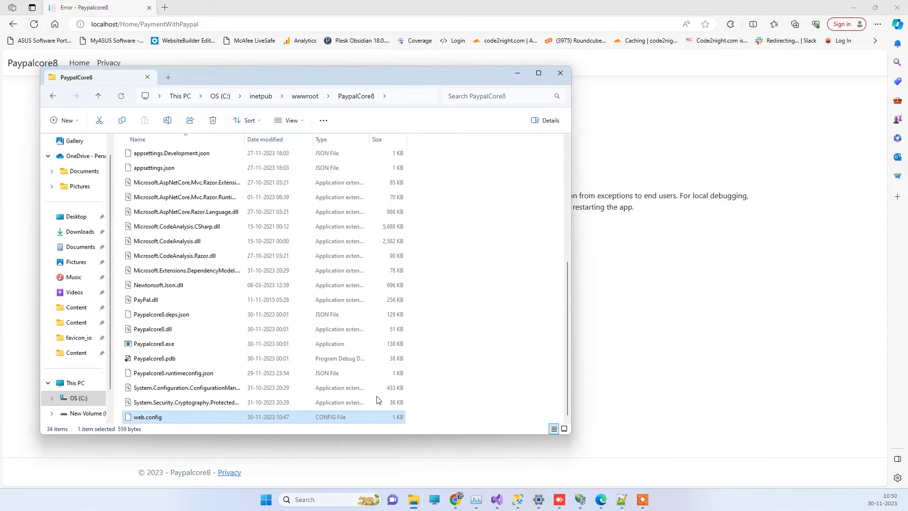
mouse_move(621, 499)
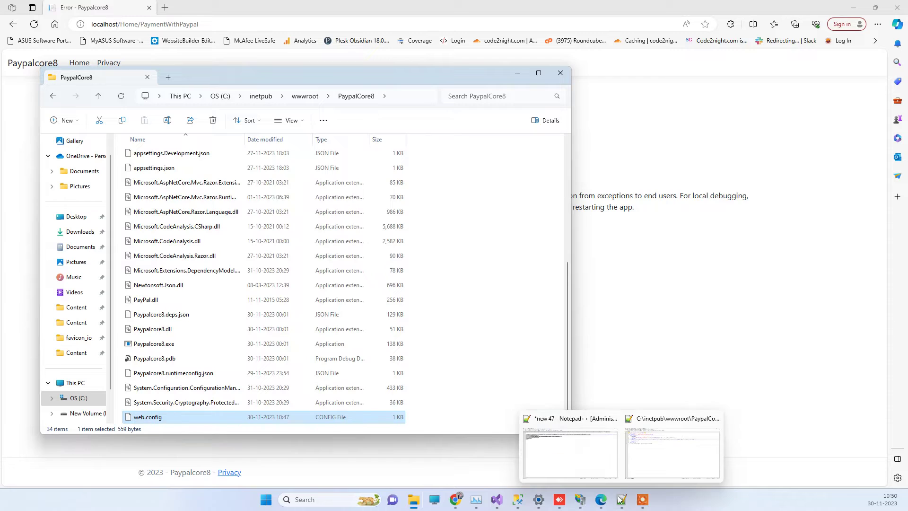
- Bring web.config forward in Notepad++ and inspect the aspNetCore line running .\Paypalcore8.dll in-process
click(664, 406)
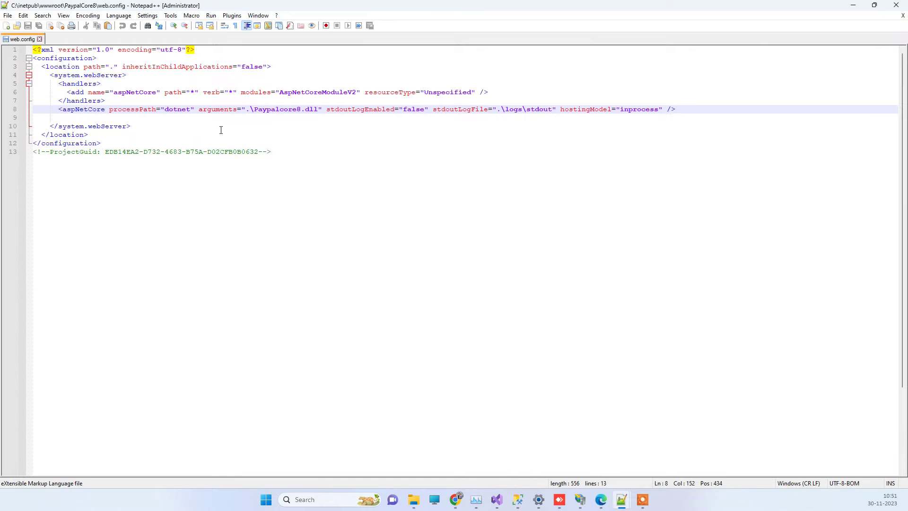
click(144, 120)
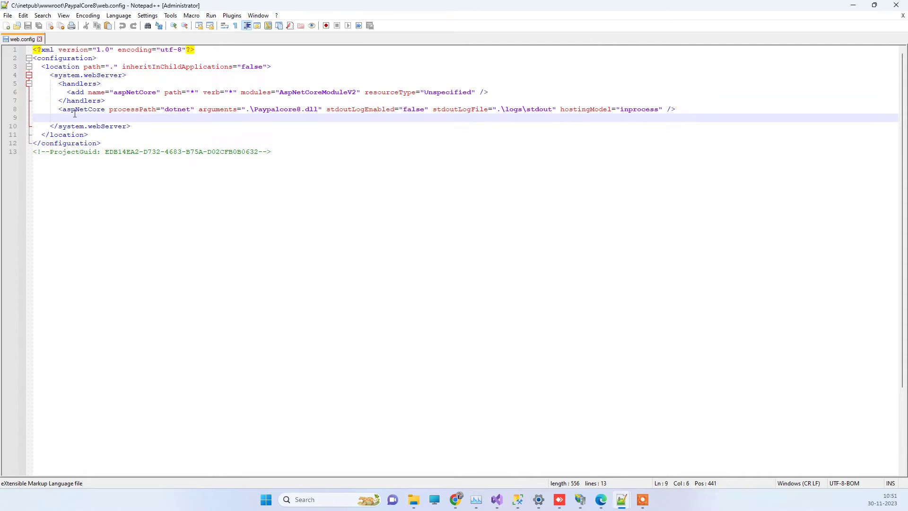
drag(55, 110, 50, 109)
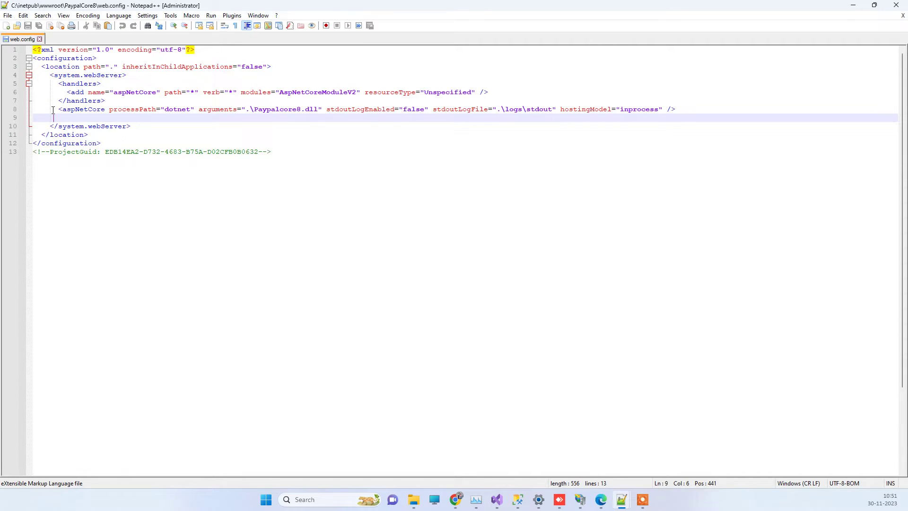
shift+click(682, 109)
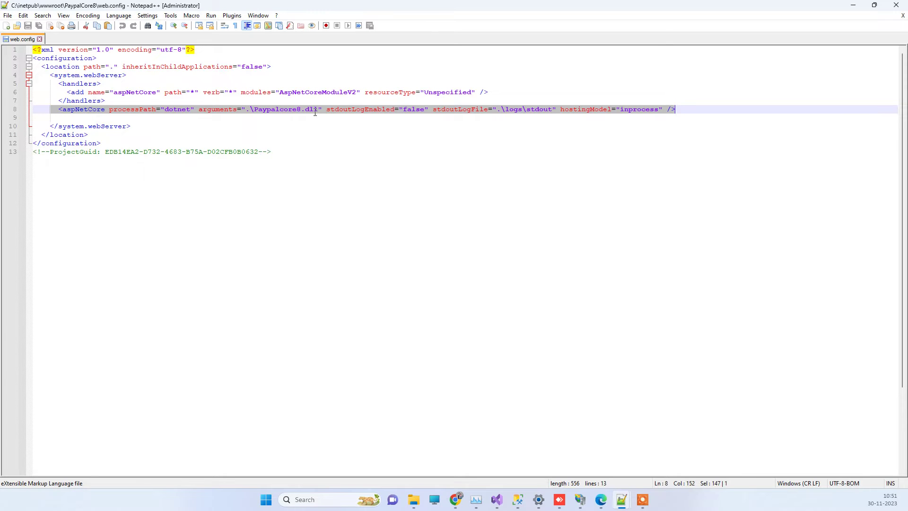
click(284, 111)
double_click(279, 110)
click(306, 110)
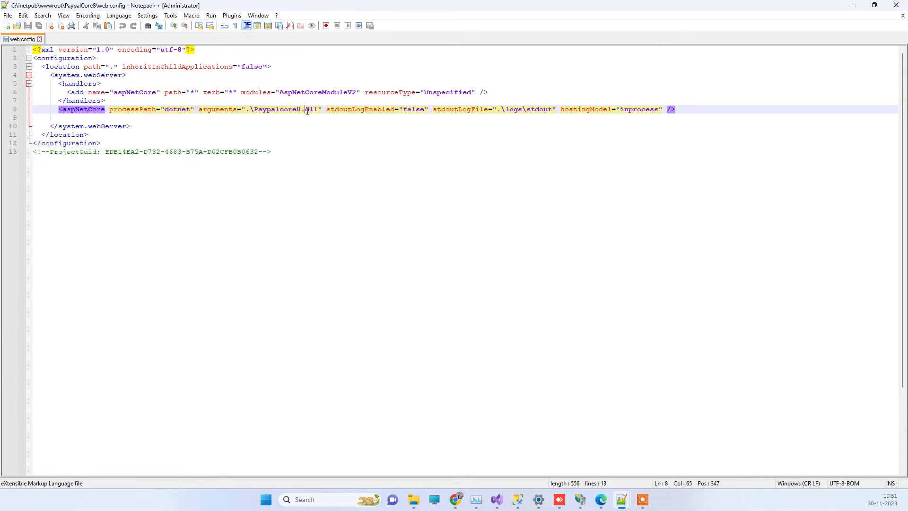
double_click(284, 110)
click(318, 110)
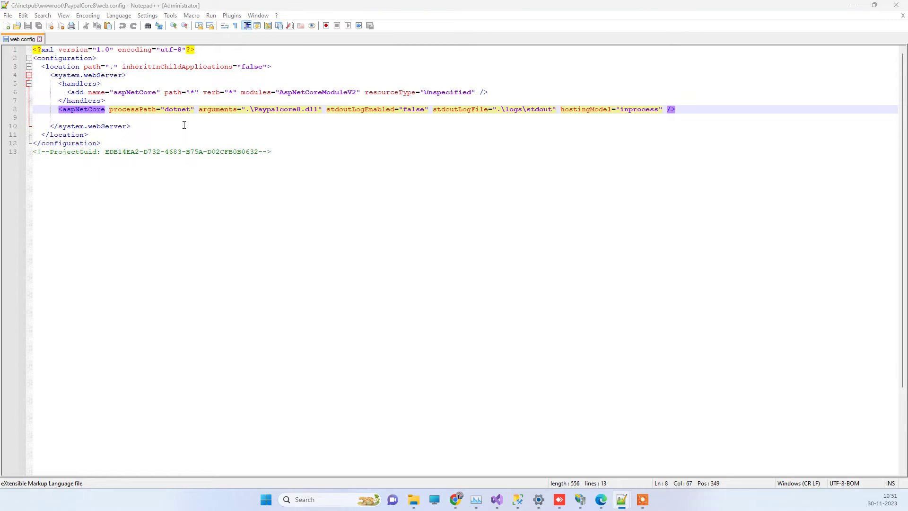
- Replace the aspNetCore line with the Paypalcore8.exe block setting ASPNETCORE_ENVIRONMENT to Development
drag(55, 111, 22, 101)
key(ctrl+c)
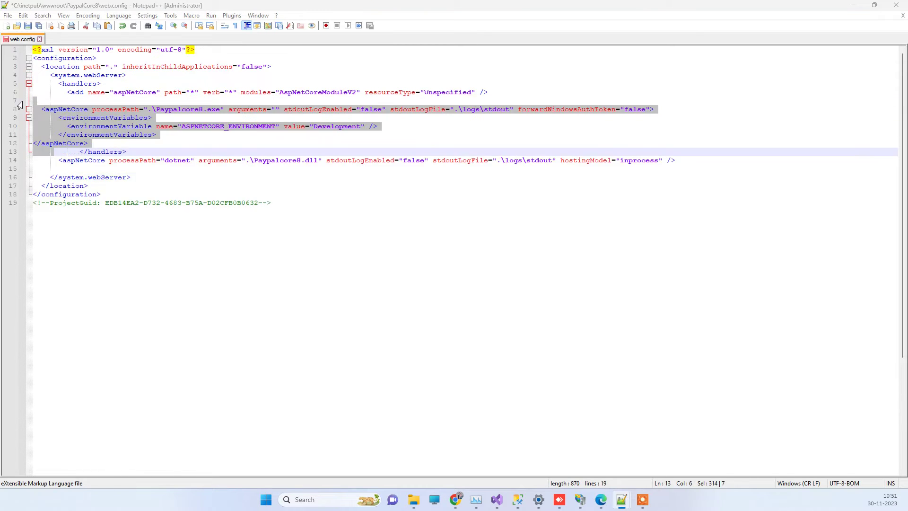
key(ctrl+z)
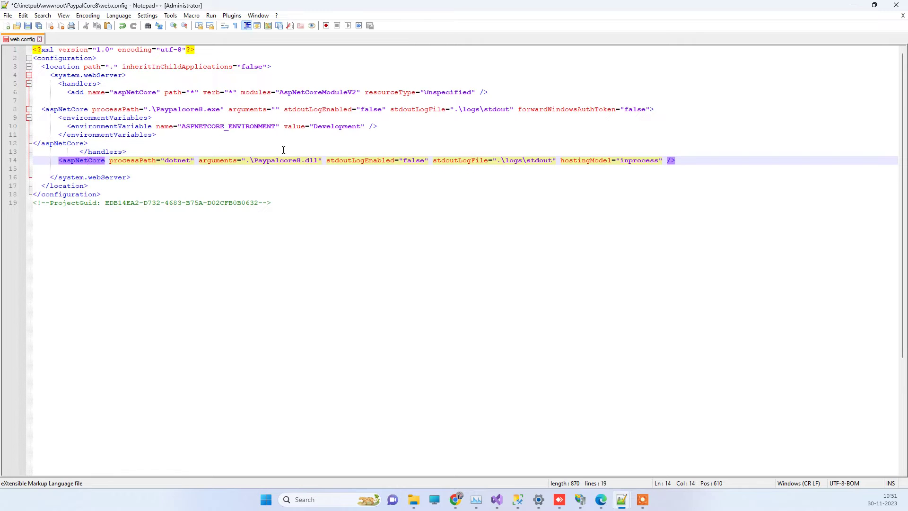
key(ctrl+z)
drag(61, 111, 128, 117)
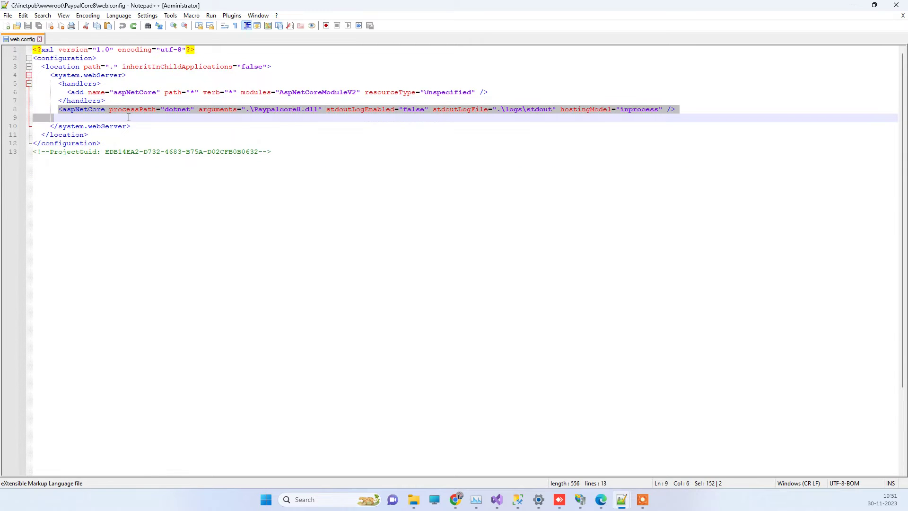
key(ctrl+v)
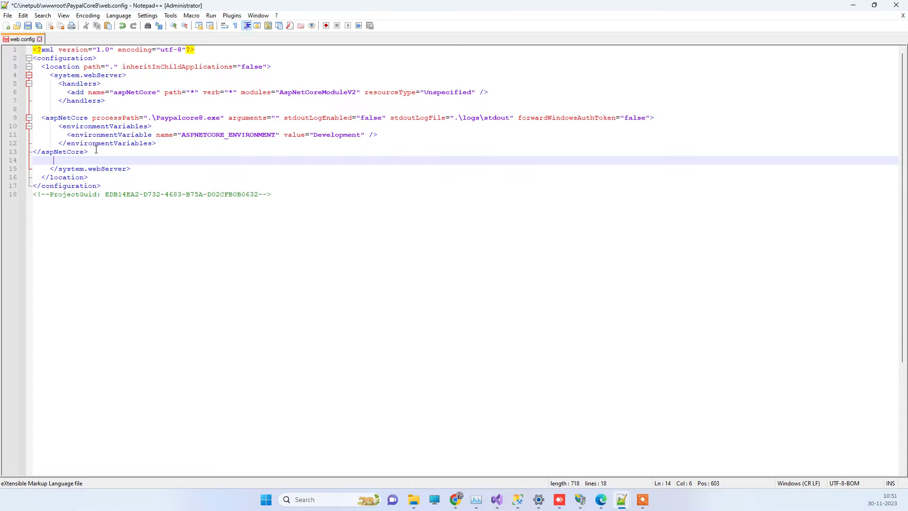
- Check the new processPath Paypalcore8.exe entry and save web.config
drag(97, 149, 42, 118)
click(205, 154)
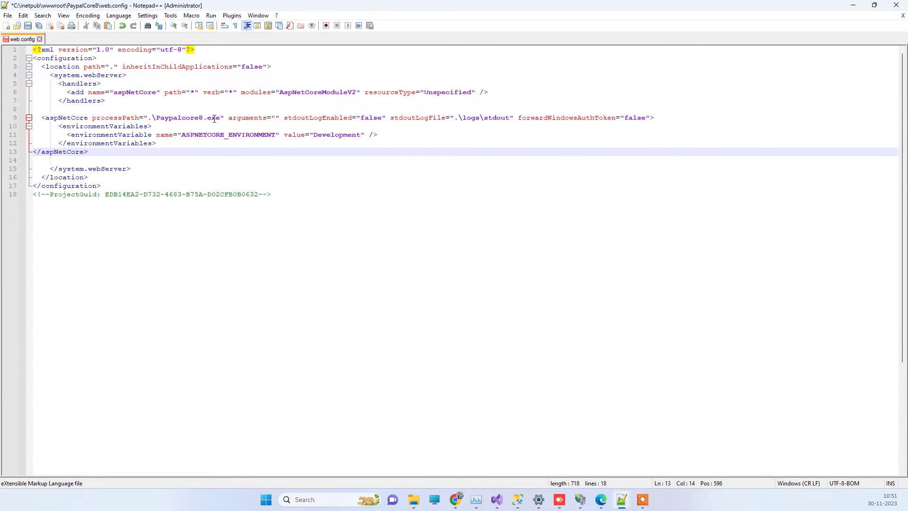
double_click(215, 118)
double_click(174, 119)
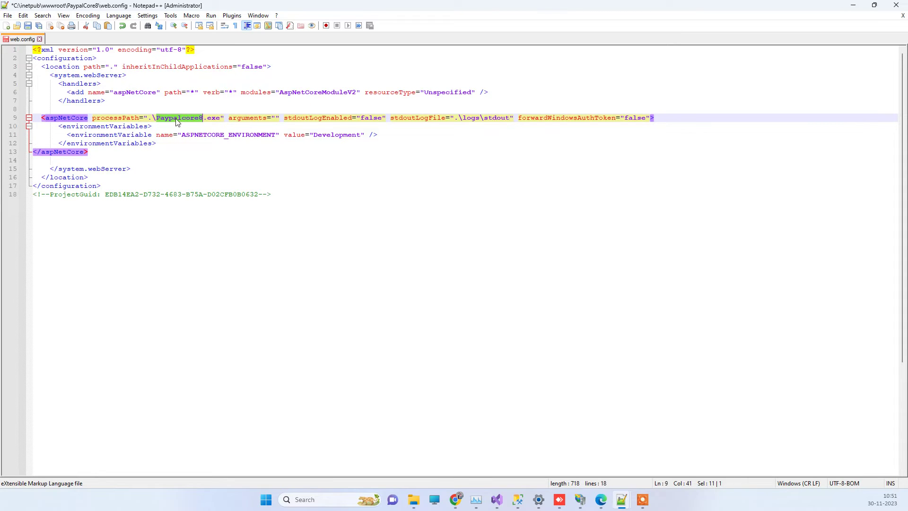
click(444, 141)
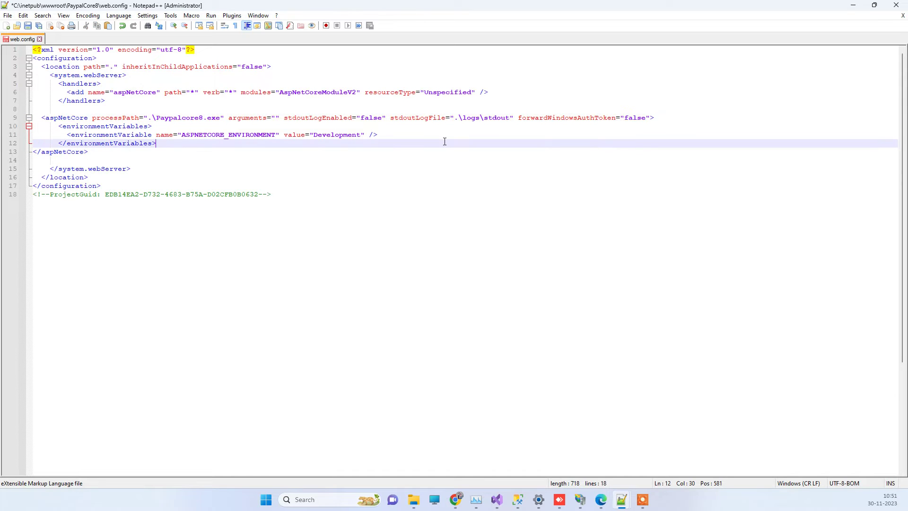
key(ctrl+s)
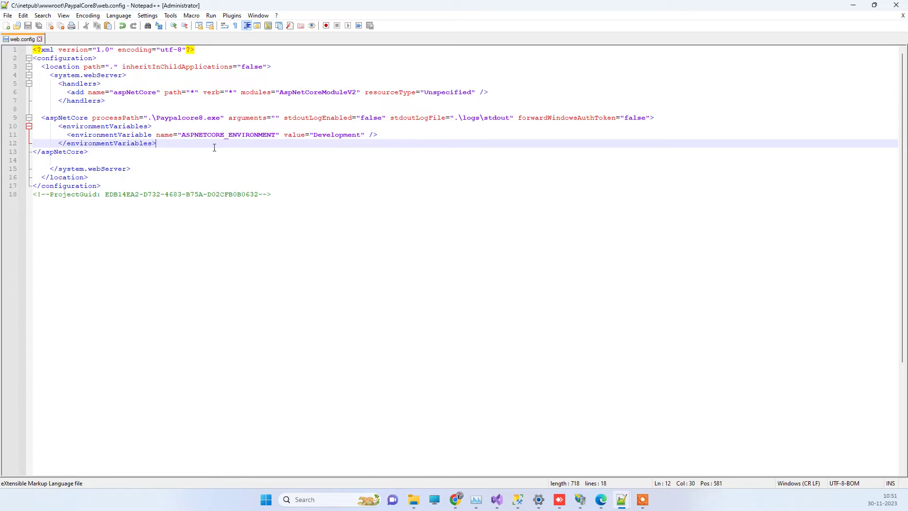
- Confirm the Development value on line 11, then return to the browser's error page
double_click(331, 134)
click(580, 500)
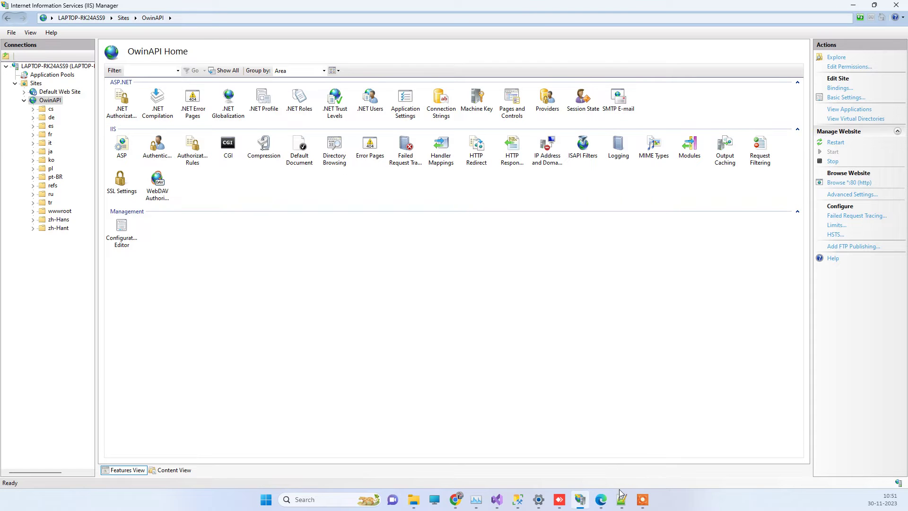
click(601, 499)
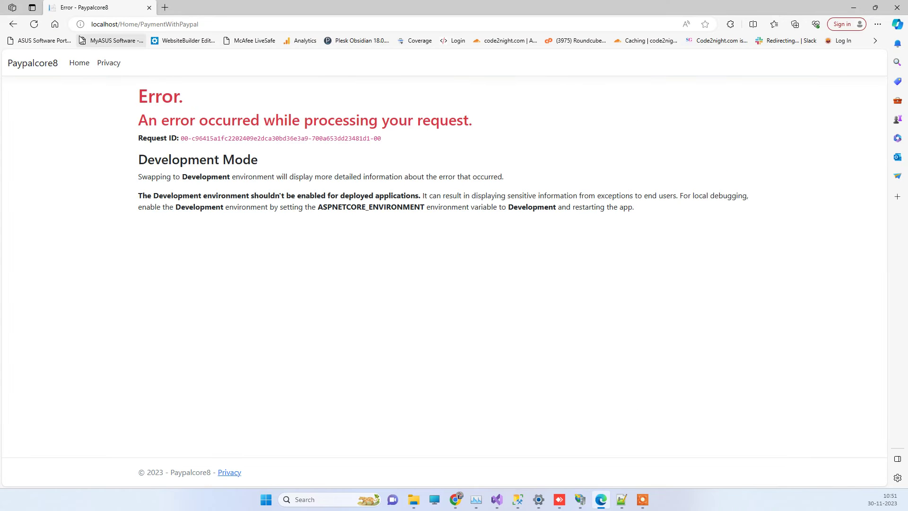
- Reload the payment page and highlight the FileNotFoundException for the PayPal 1.9.1.0 assembly
click(33, 24)
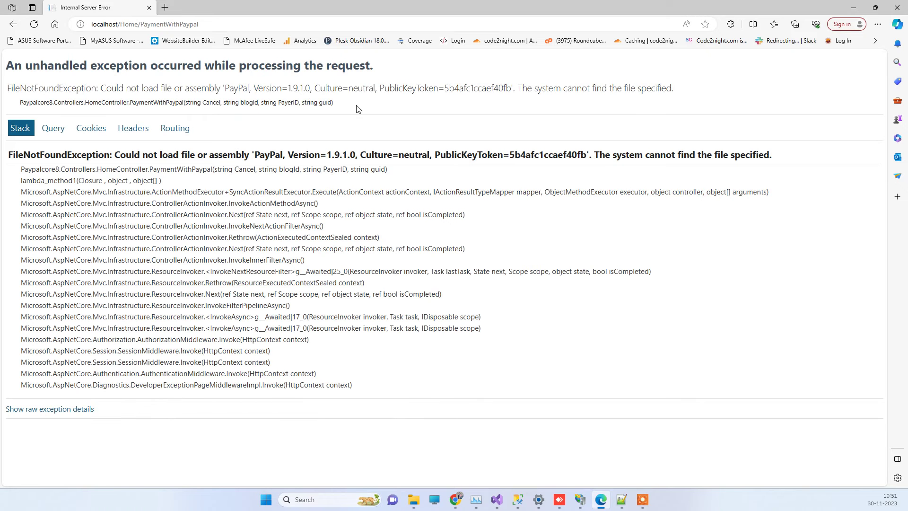
drag(119, 154, 772, 160)
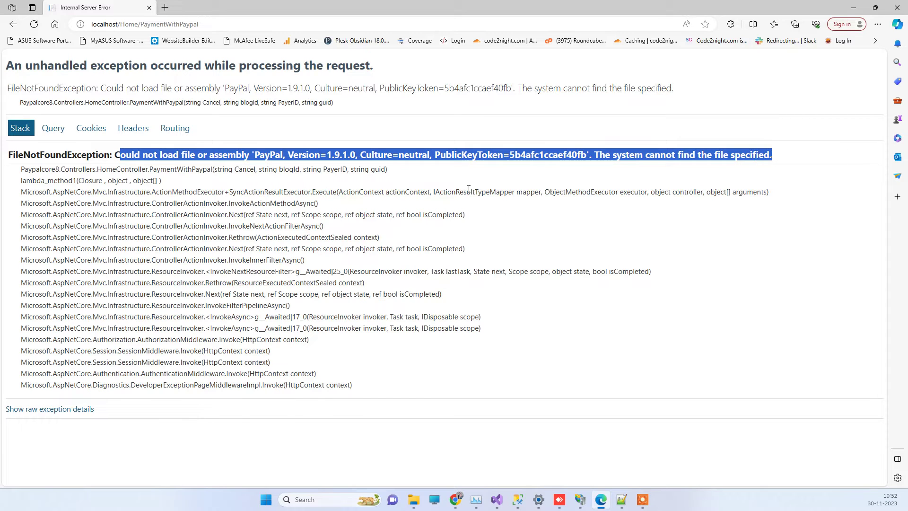
click(772, 159)
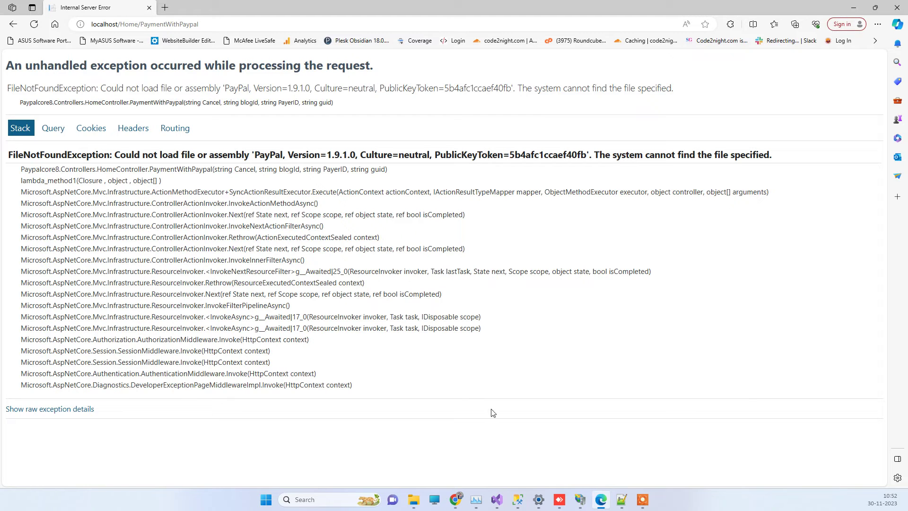
click(621, 501)
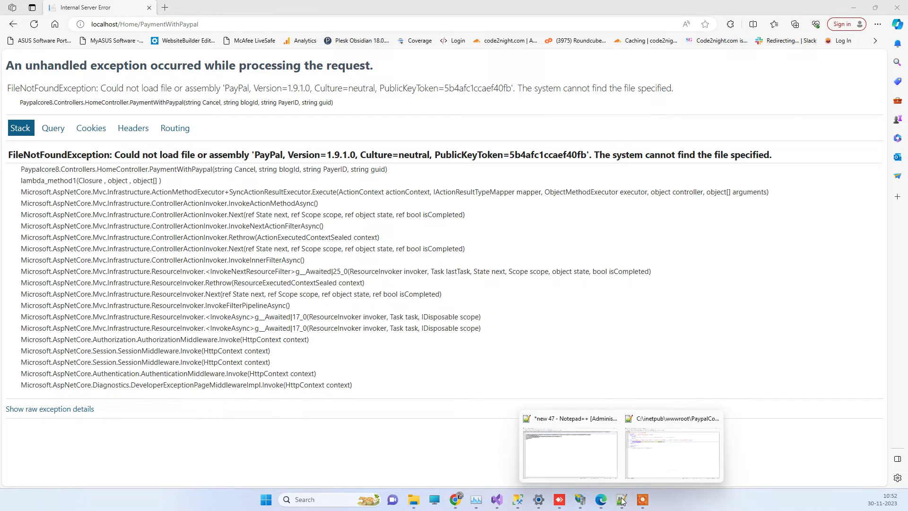
- Undo the Development edits so web.config runs dotnet .\Paypalcore8.dll in-process again, and save
click(662, 447)
click(370, 148)
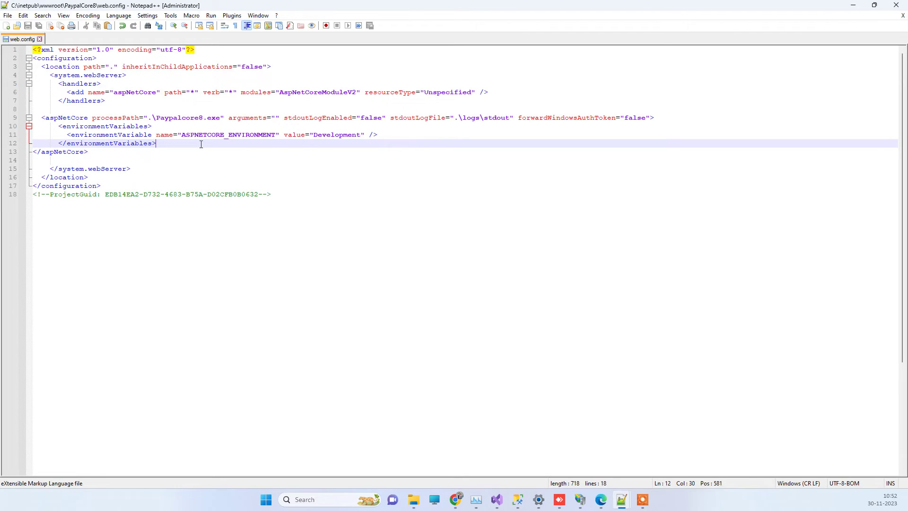
key(ctrl+z)
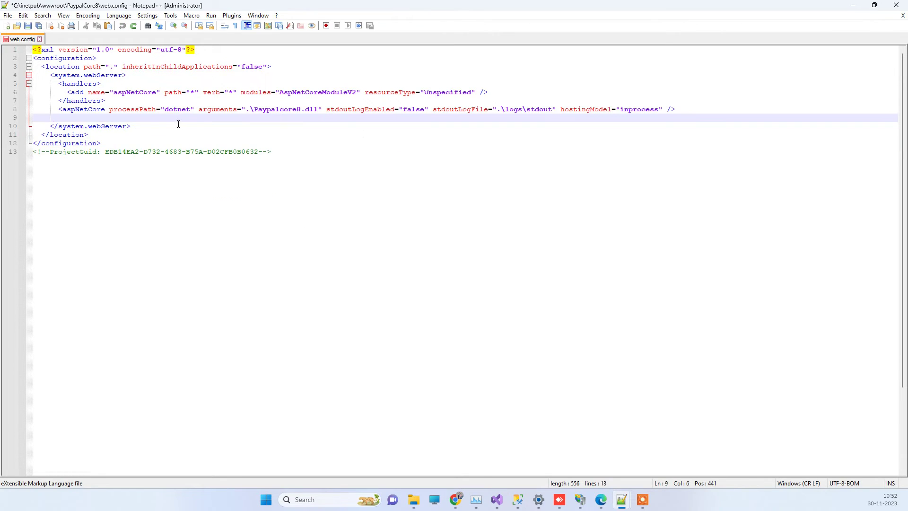
key(ctrl+s)
click(289, 109)
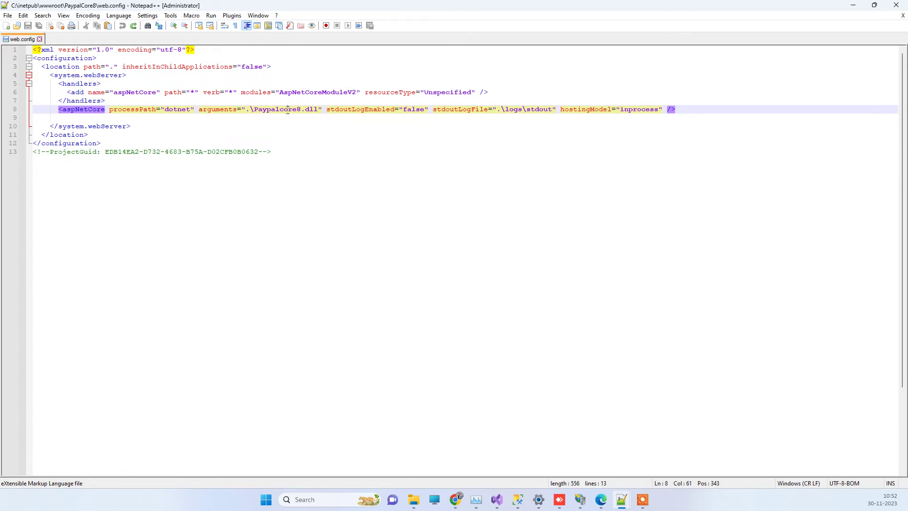
click(338, 128)
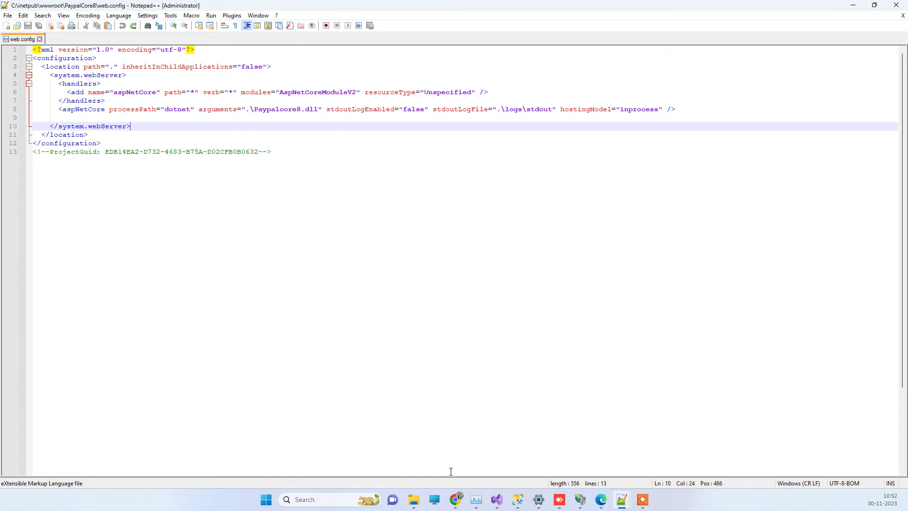
click(457, 502)
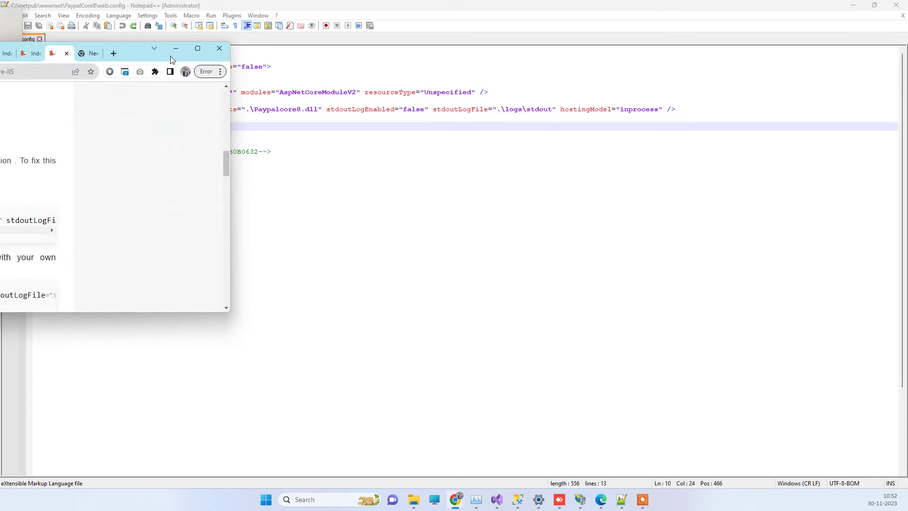
- Load code2night.com in the empty new Chrome tab
click(532, 97)
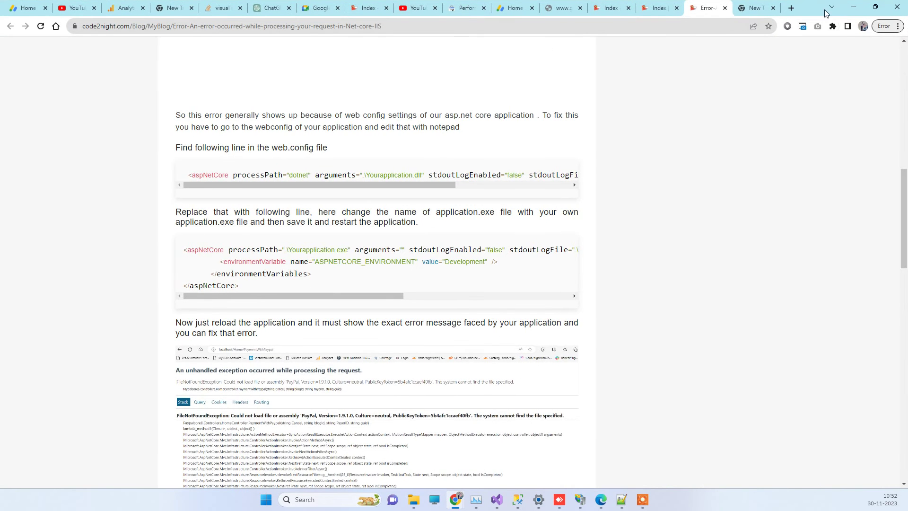
click(752, 8)
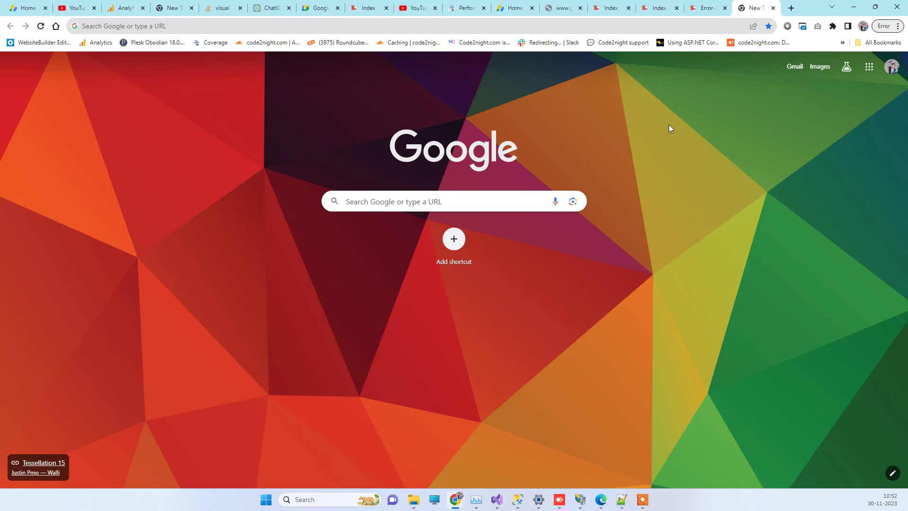
click(165, 26)
text(code2)
key(Return)
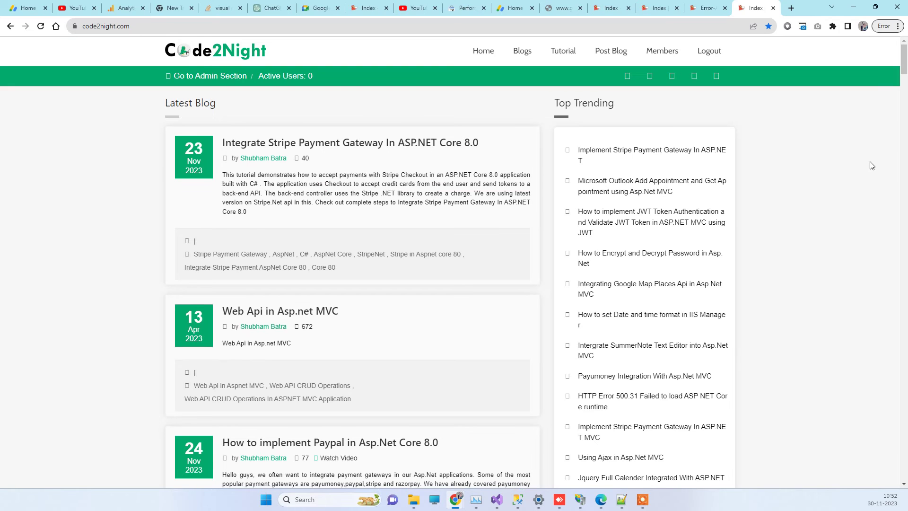
- Open the sidebar article on the .Net core IIS processing error and scroll through it
scroll(872, 165, down, 15)
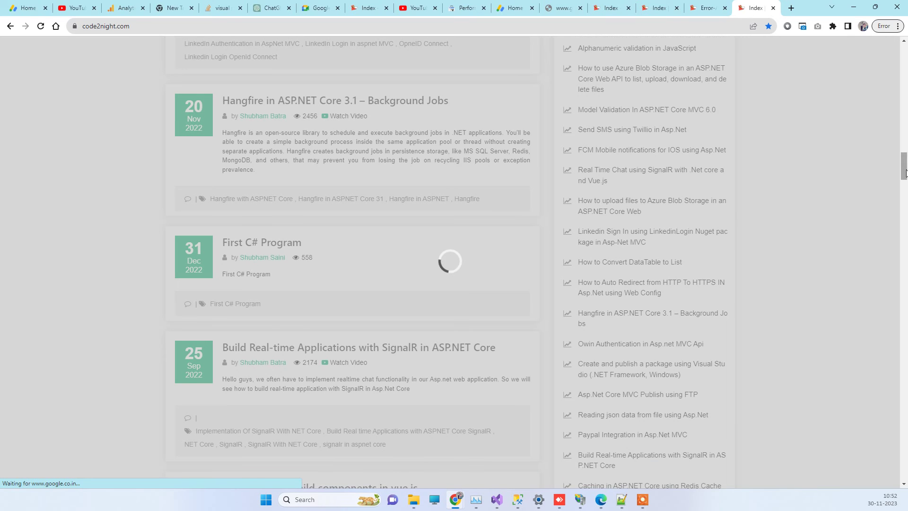
scroll(901, 227, down, 5)
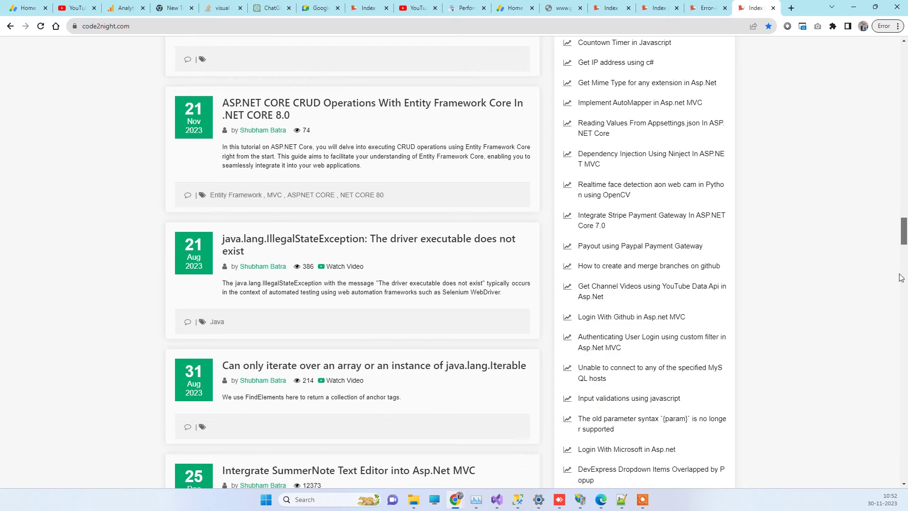
scroll(901, 278, down, 10)
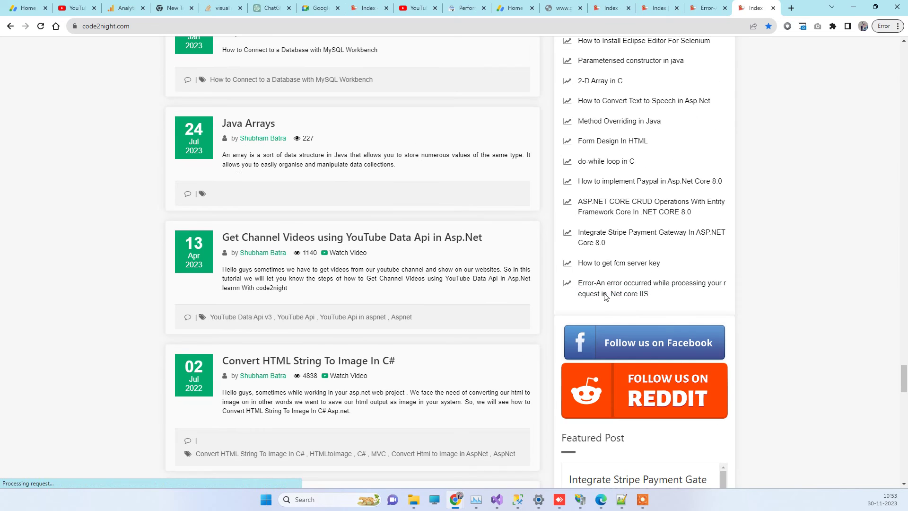
click(722, 291)
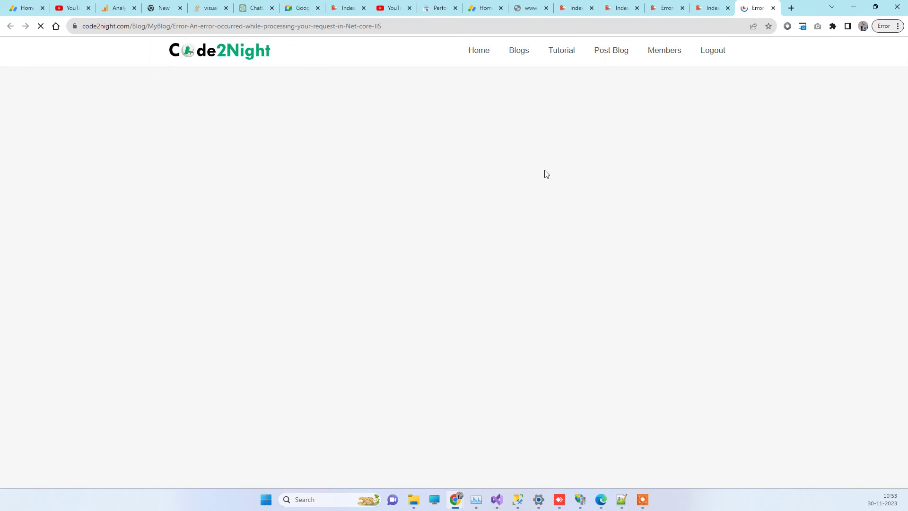
scroll(366, 305, down, 5)
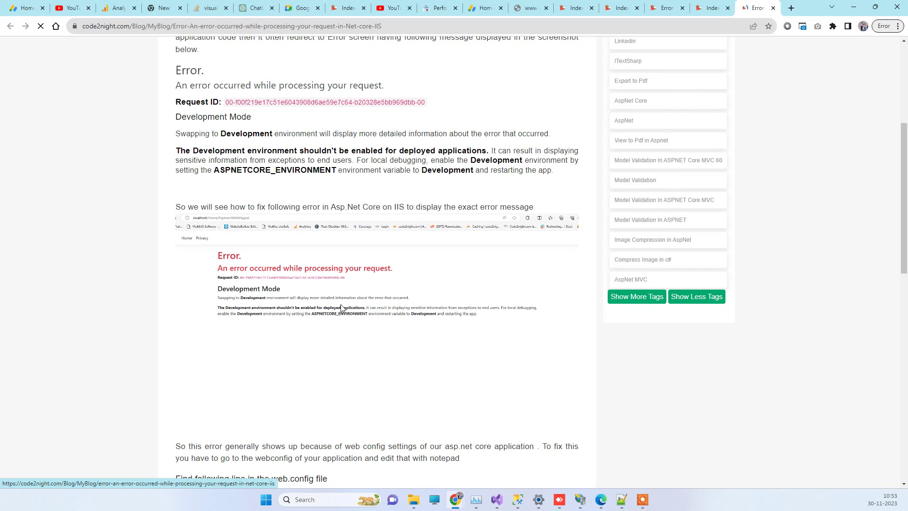
scroll(369, 293, down, 8)
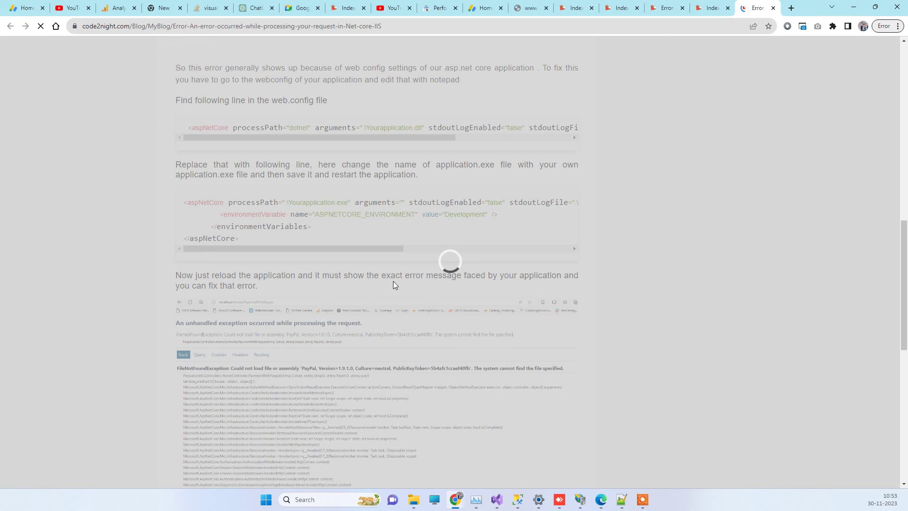
scroll(402, 246, up, 8)
scroll(417, 203, up, 4)
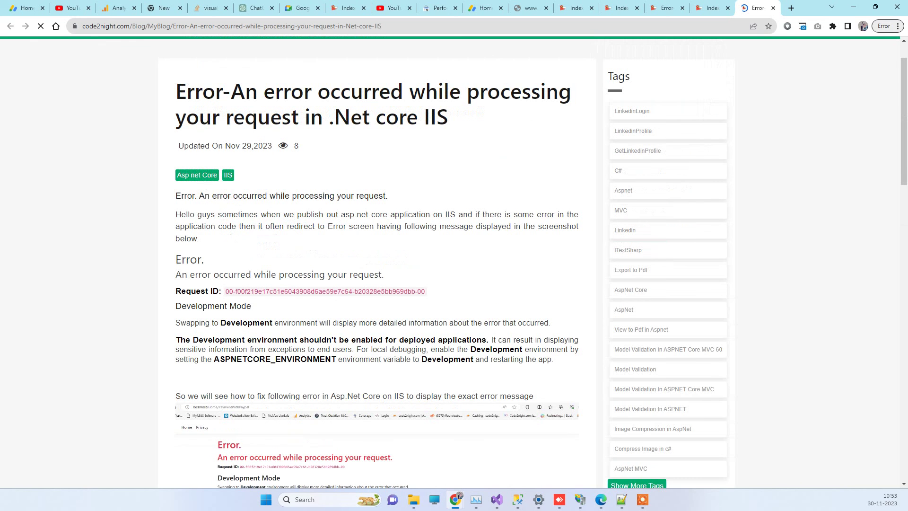